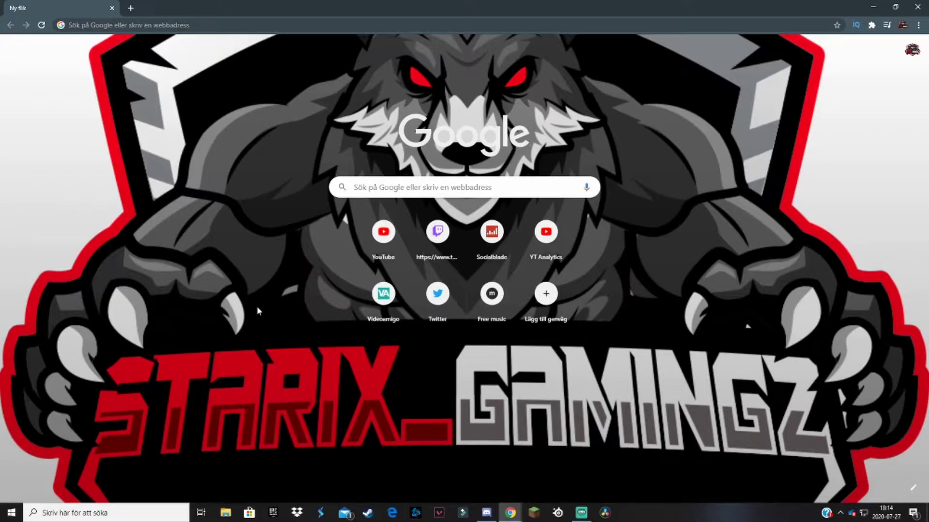
Google 'nerd or die' in Chrome and open the nerdordie.com result.
left_click(240, 22)
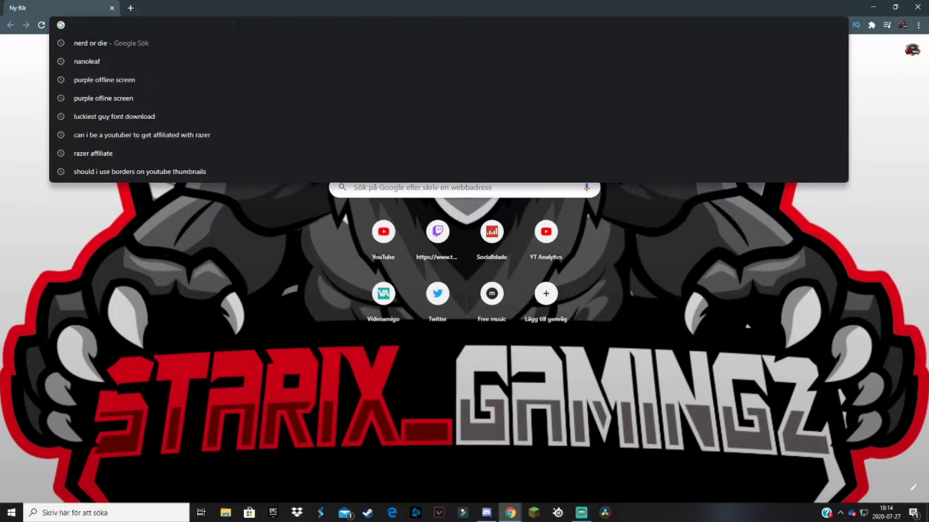
type("nerd or die")
key("Return")
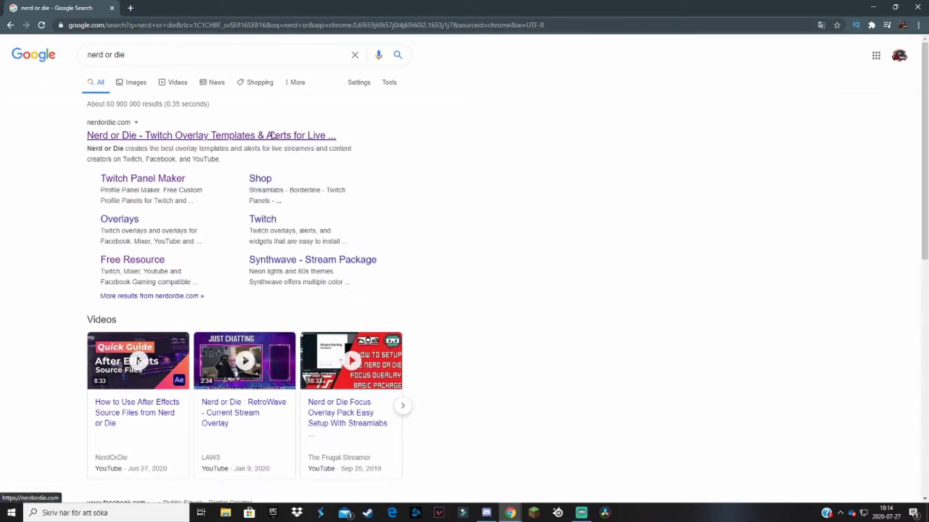
left_click(272, 136)
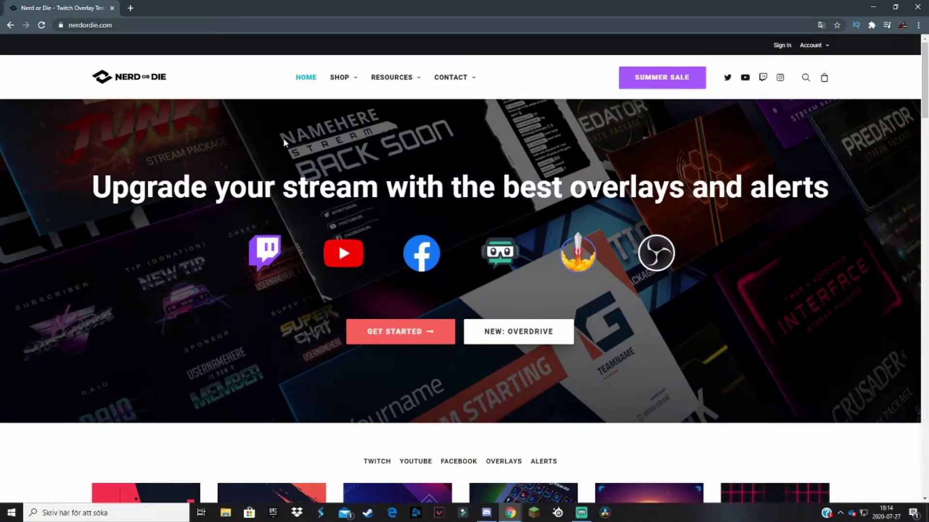
Open Twitch Panel Maker from the RESOURCES menu's Free Resources list.
mouse_move(394, 75)
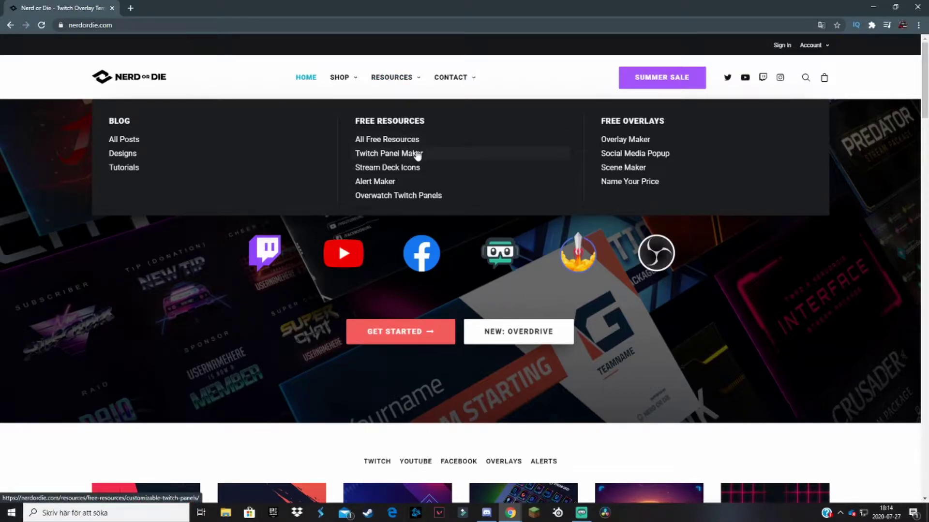
left_click(413, 155)
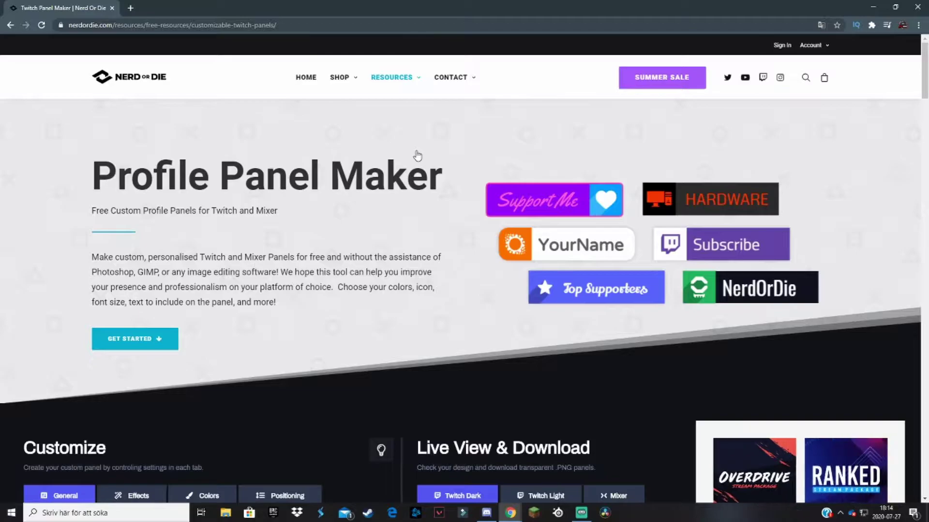
Jump to the panel maker, browse the Effects, Colors and Positioning tabs, then return to General.
left_click(126, 341)
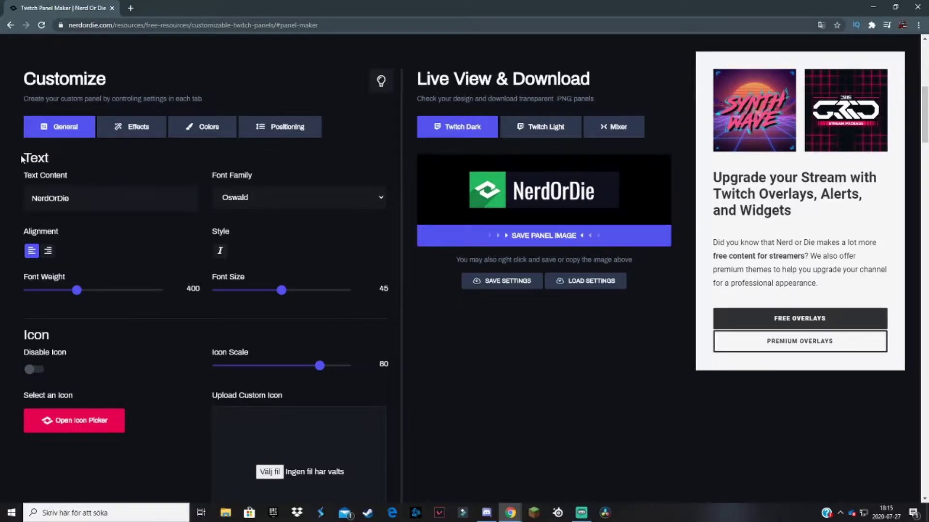
left_click(133, 128)
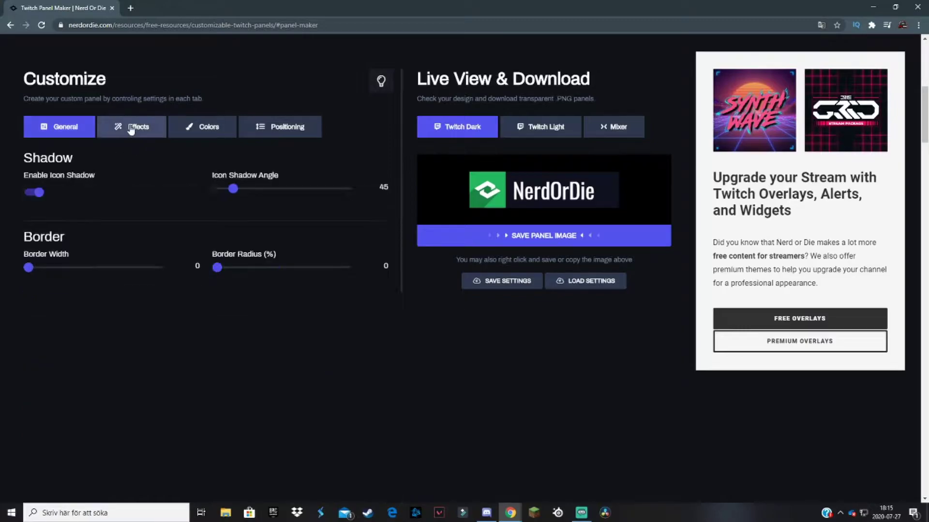
left_click(216, 134)
left_click(283, 132)
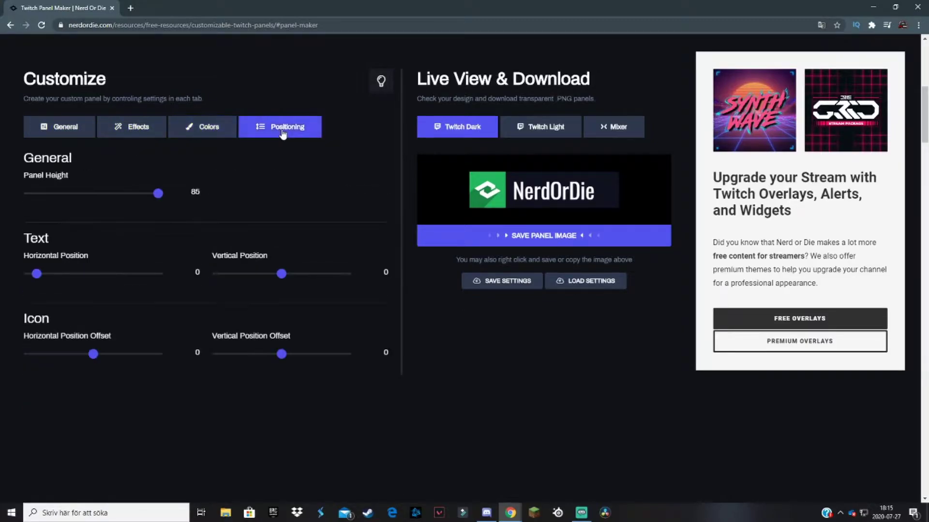
left_click(60, 126)
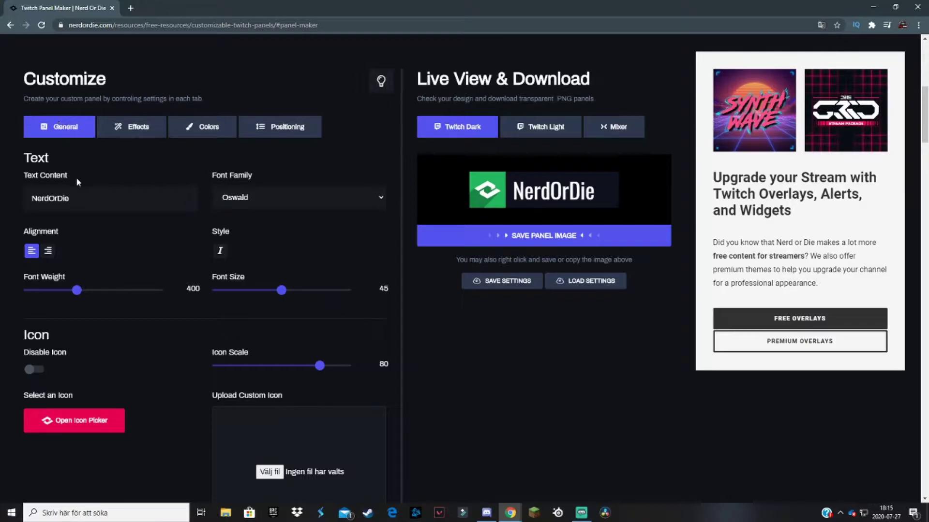
Replace the panel text with 'Donate' and try the Architects Daughter font.
double_click(58, 199)
type("Donate")
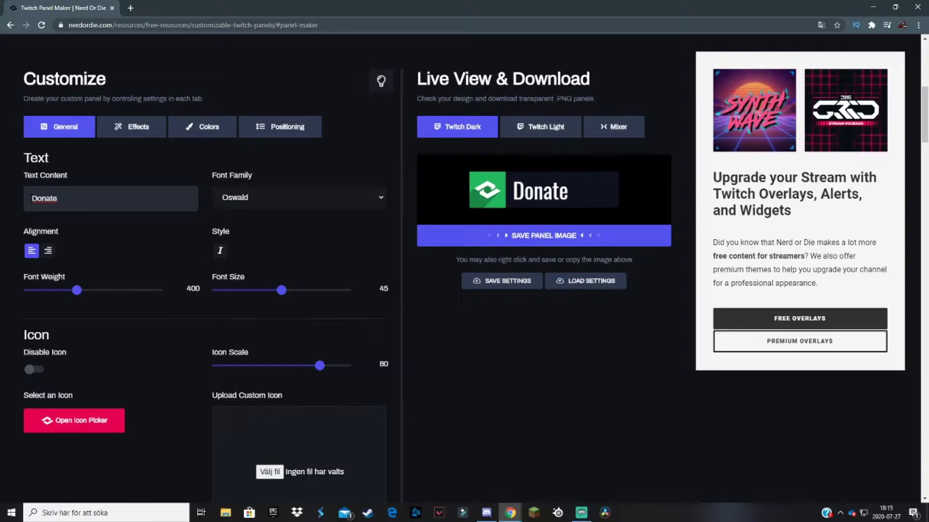
left_click(265, 196)
scroll(261, 251, "down", 3)
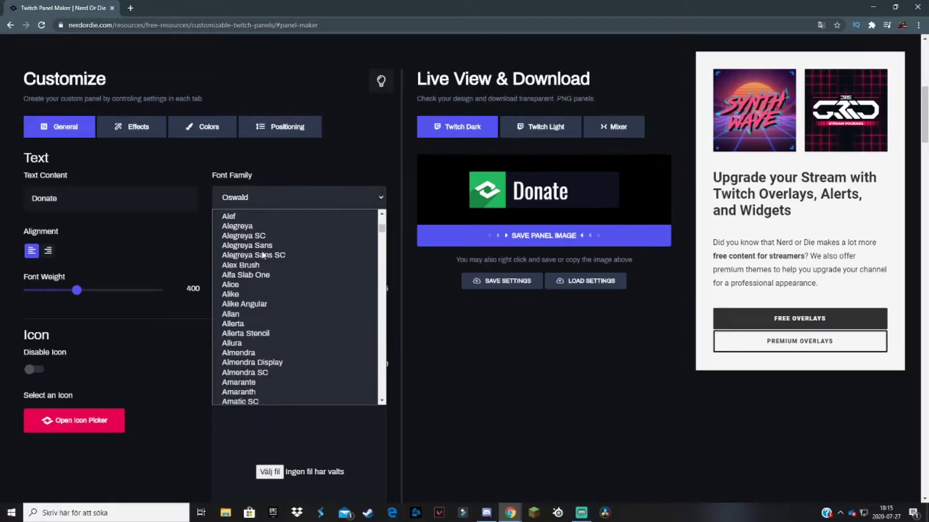
scroll(262, 254, "down", 3)
left_click(269, 271)
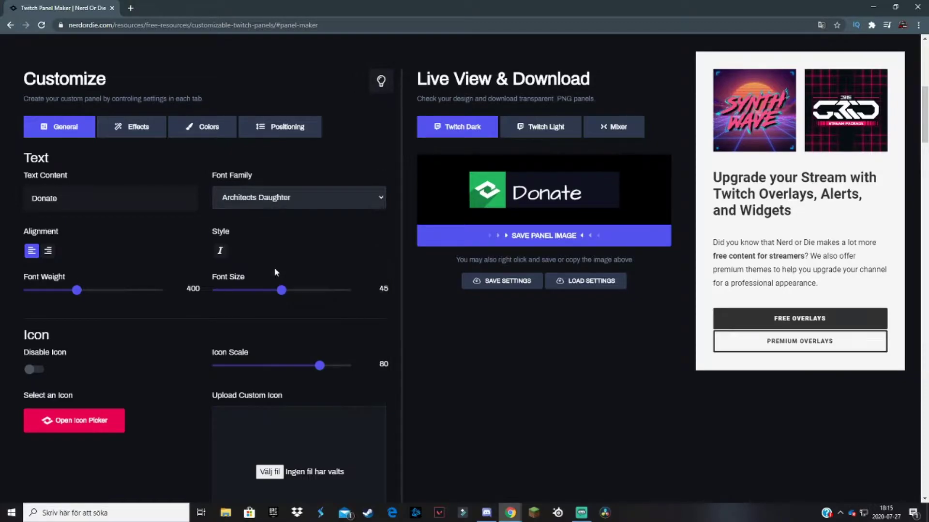
Try the Chango font, then settle on Graduate.
left_click(271, 198)
scroll(311, 291, "down", 6)
left_click(309, 314)
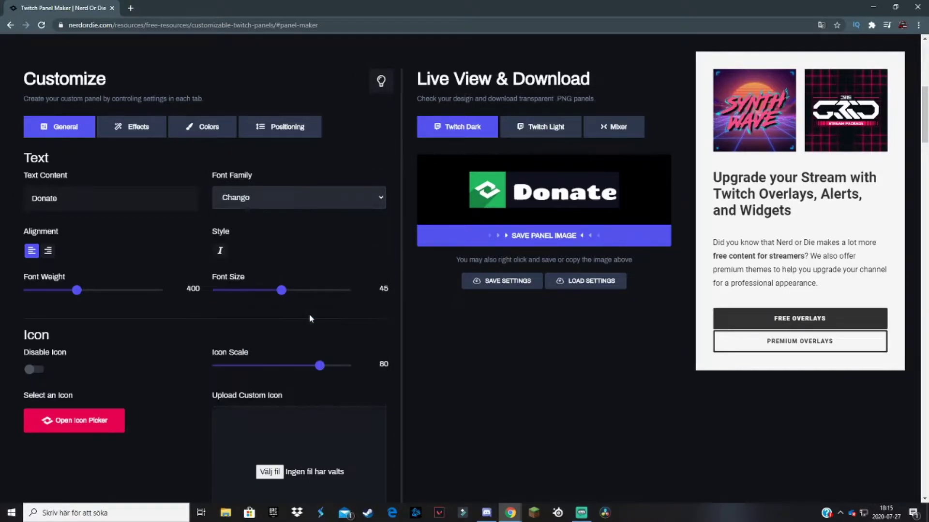
left_click(325, 198)
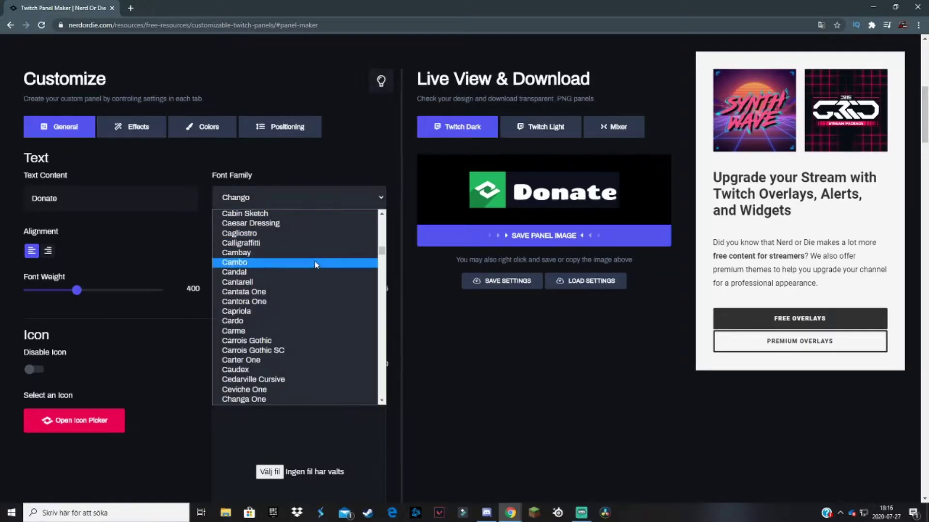
scroll(315, 266, "down", 8)
scroll(315, 268, "down", 10)
left_click(301, 317)
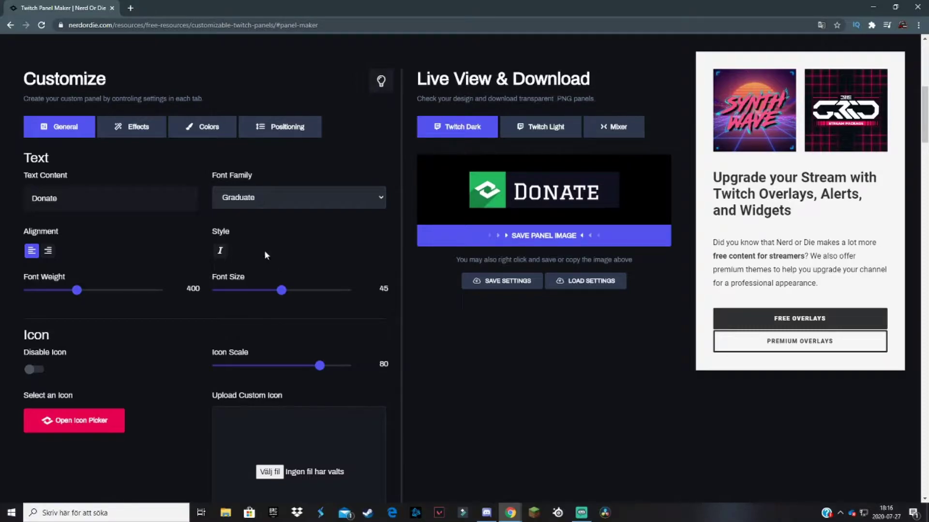
Try italic and right alignment, revert both, then set font weight 700 and size 48.
left_click(221, 251)
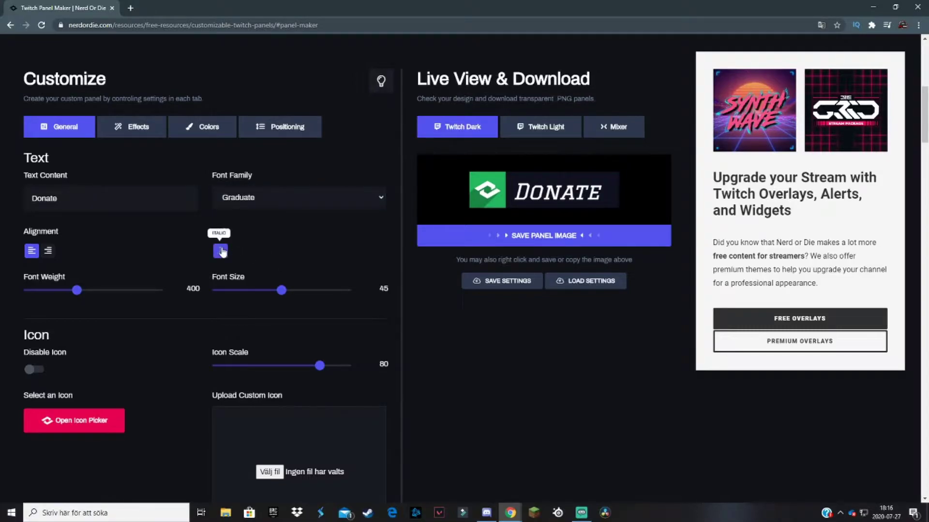
left_click(221, 251)
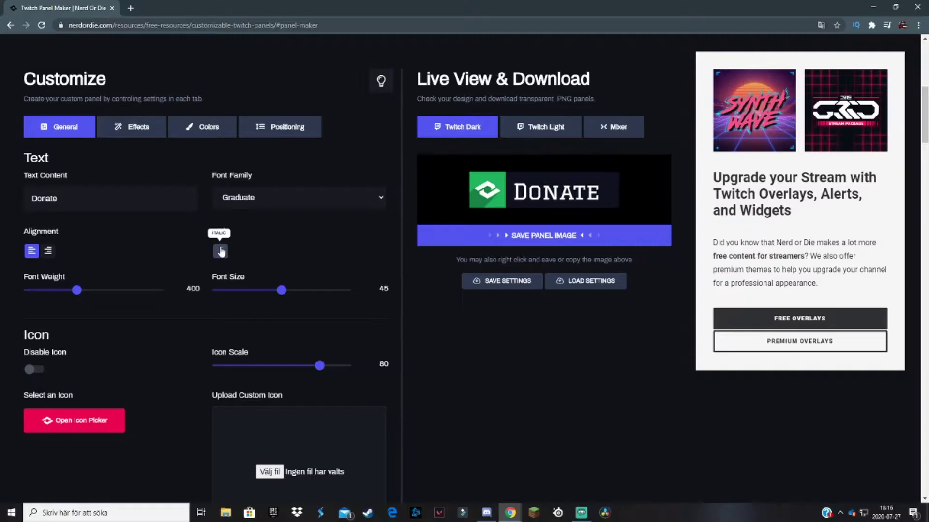
left_click(48, 250)
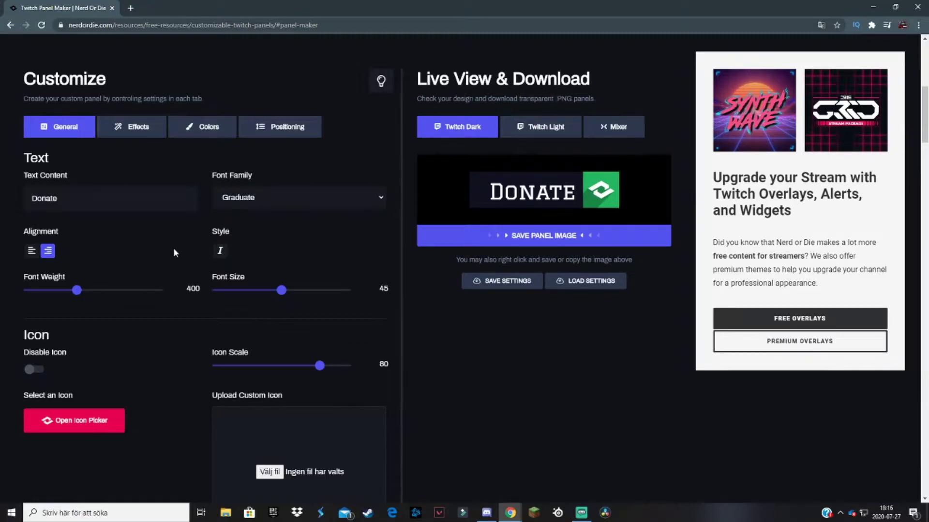
left_click(30, 250)
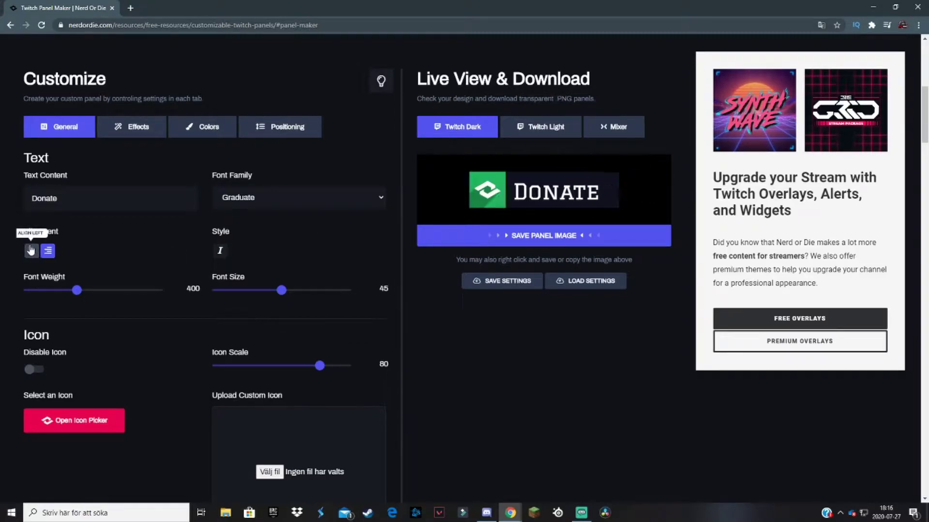
left_click_drag(78, 291, 127, 291)
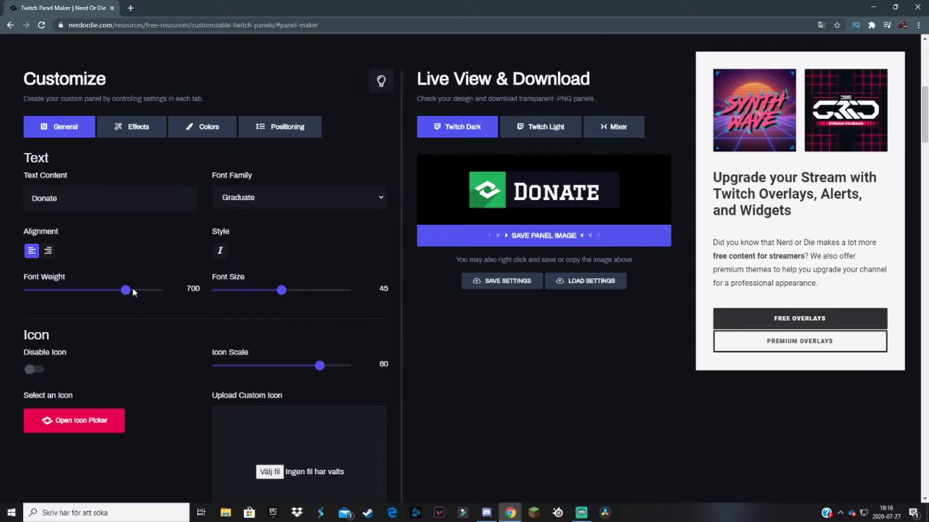
left_click_drag(282, 291, 290, 294)
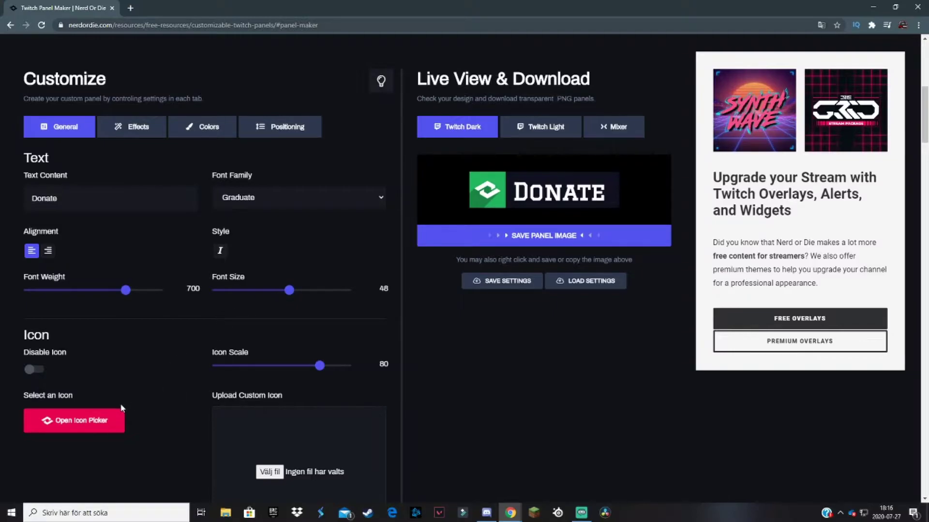
Browse the icon picker grid and choose the dollar-bill icon for the panel.
left_click(74, 421)
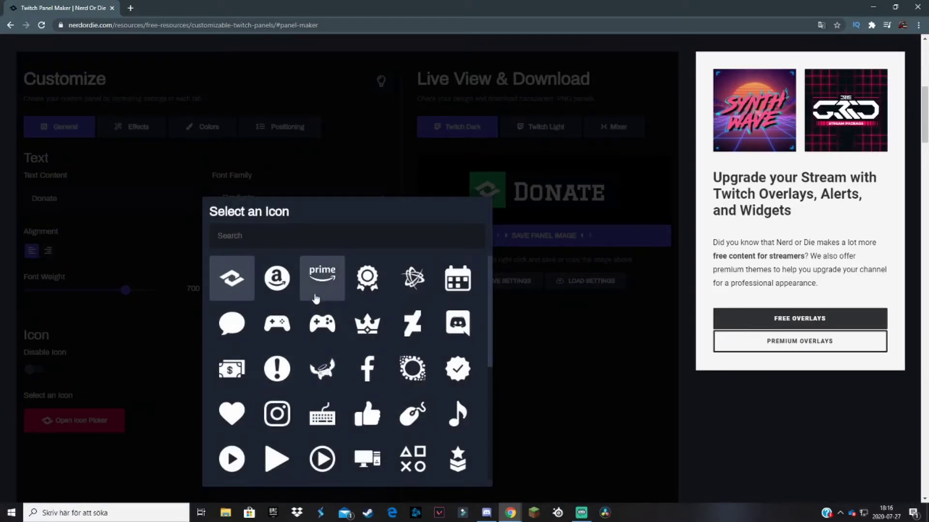
scroll(316, 297, "down", 5)
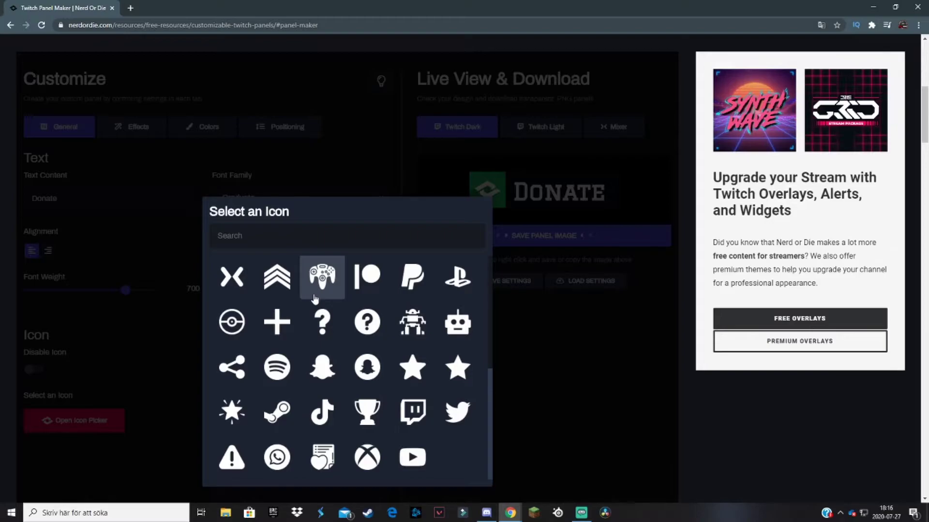
scroll(323, 319, "up", 3)
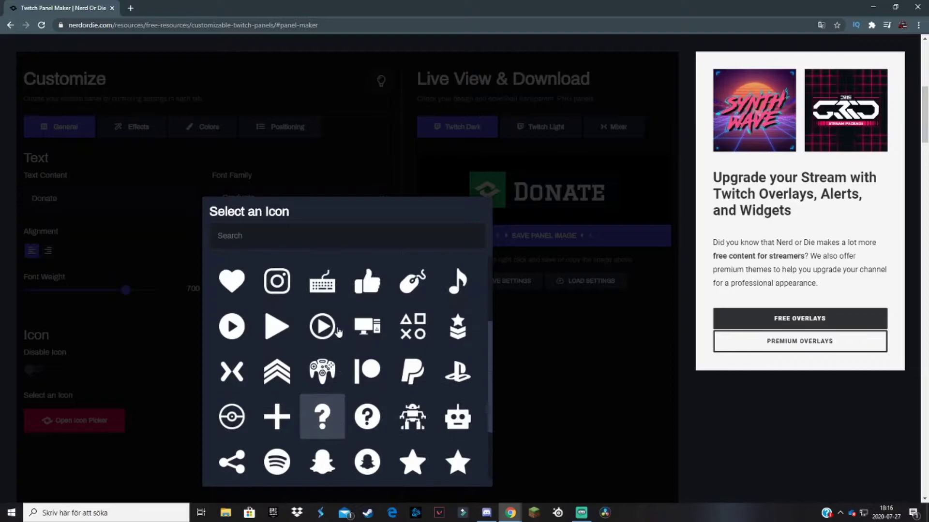
scroll(338, 333, "down", 3)
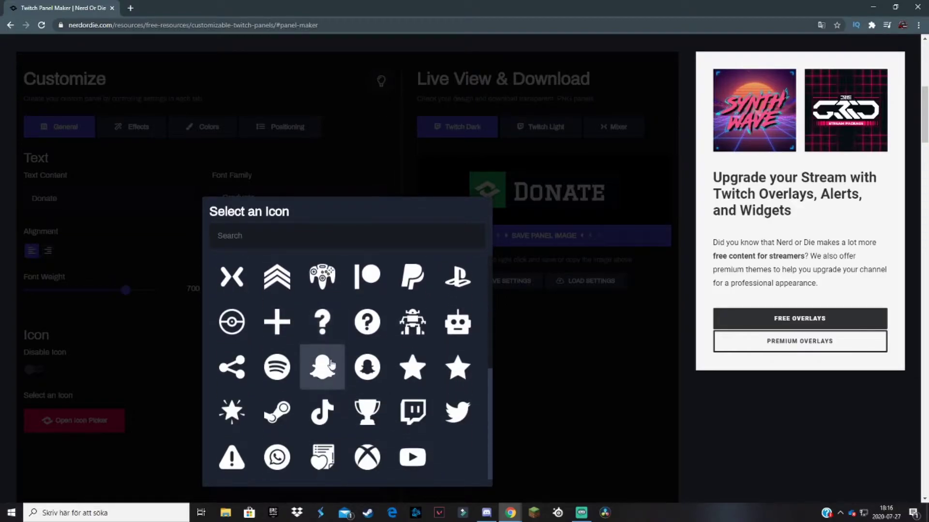
scroll(277, 366, "up", 1)
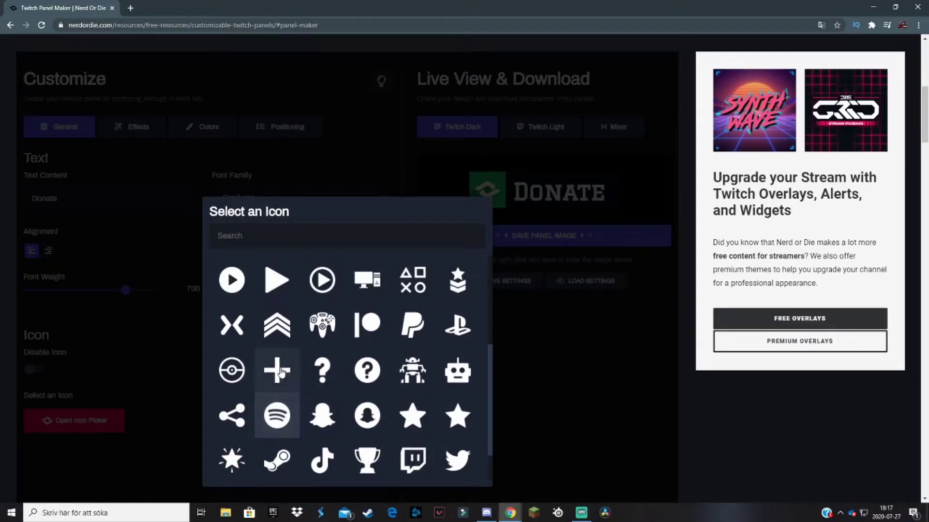
scroll(273, 360, "up", 4)
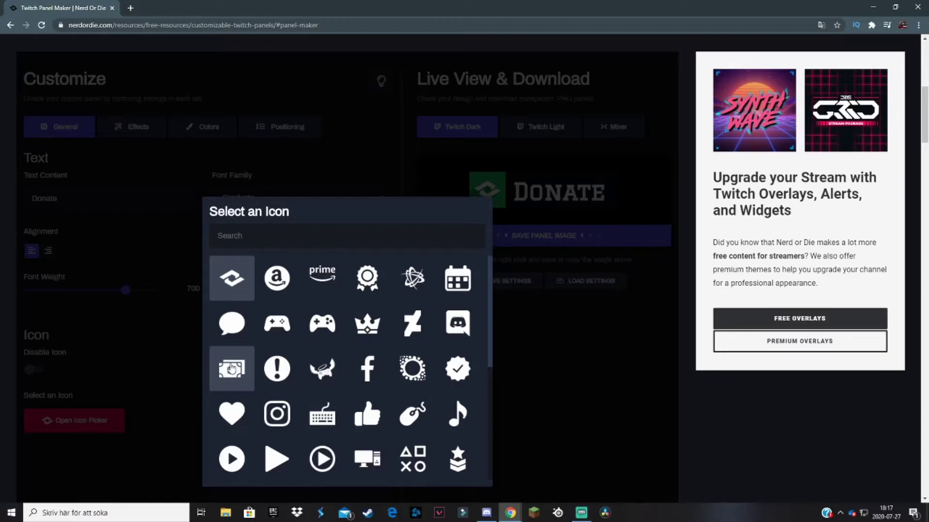
left_click(231, 368)
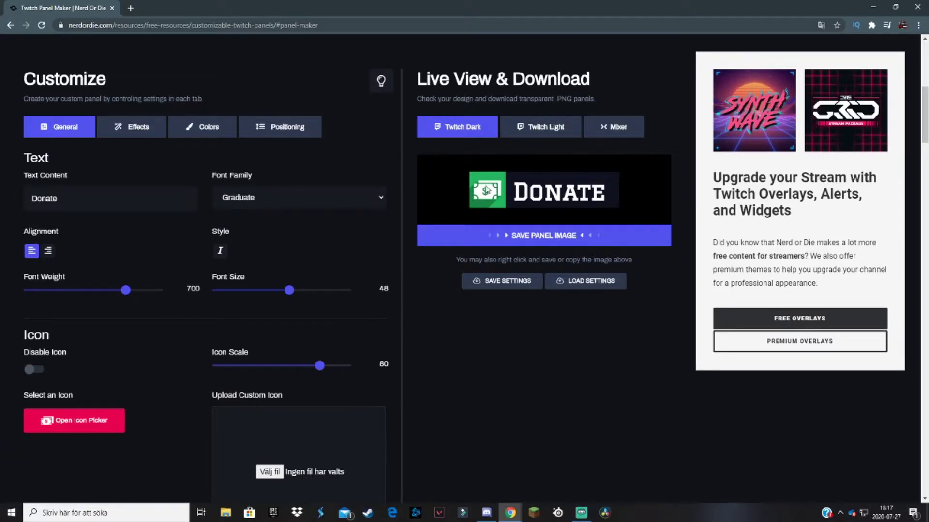
Try custom icon upload and the icon picker, cancelling both to keep the cash icon.
scroll(440, 289, "down", 2)
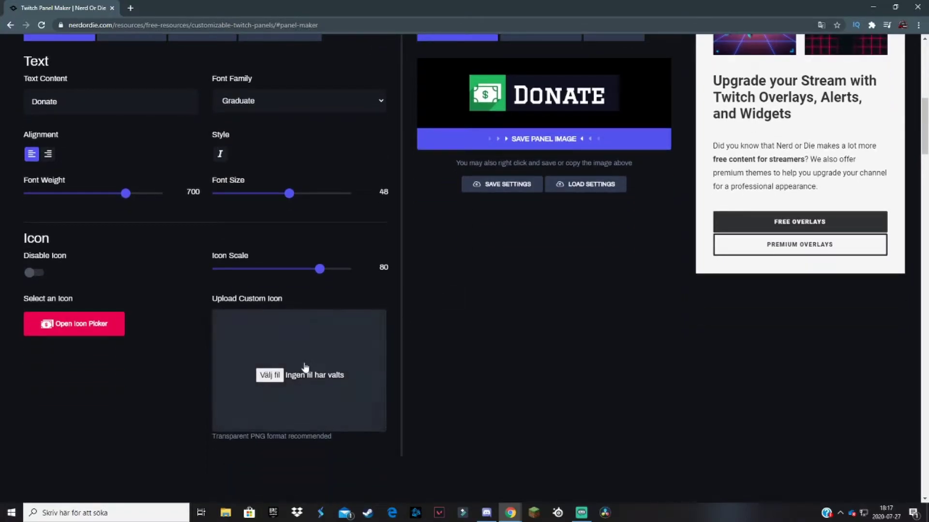
left_click(273, 378)
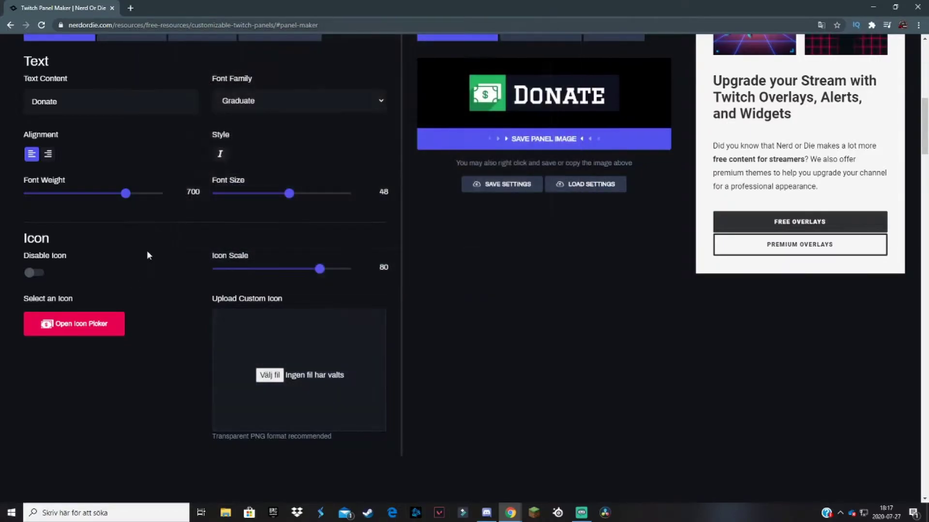
left_click(582, 36)
left_click(75, 324)
left_click(555, 222)
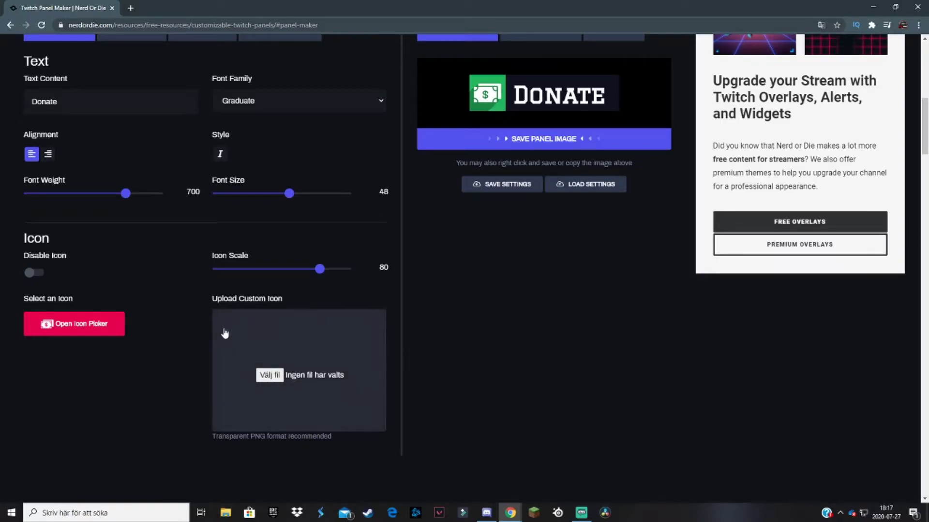
scroll(215, 317, "up", 2)
scroll(215, 316, "up", 1)
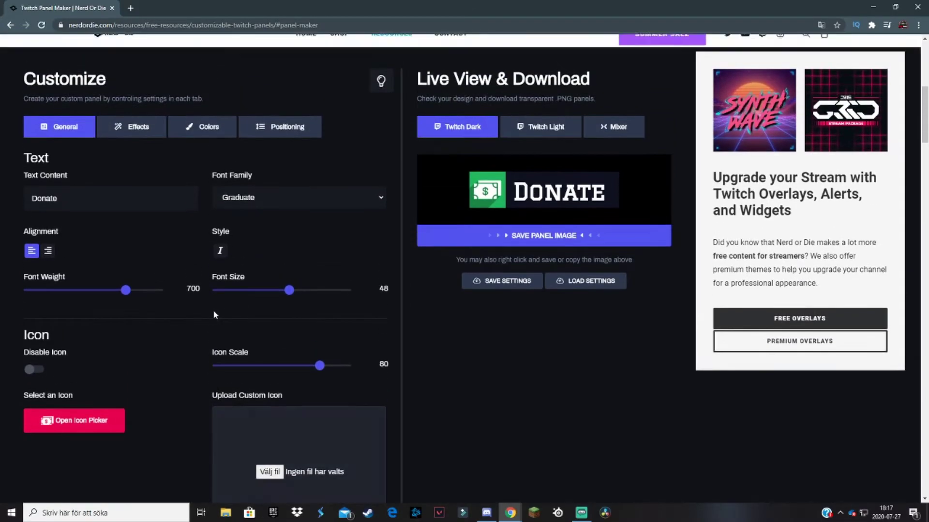
On the Effects tab, toggle the icon shadow off and on, leaving it enabled.
left_click(129, 127)
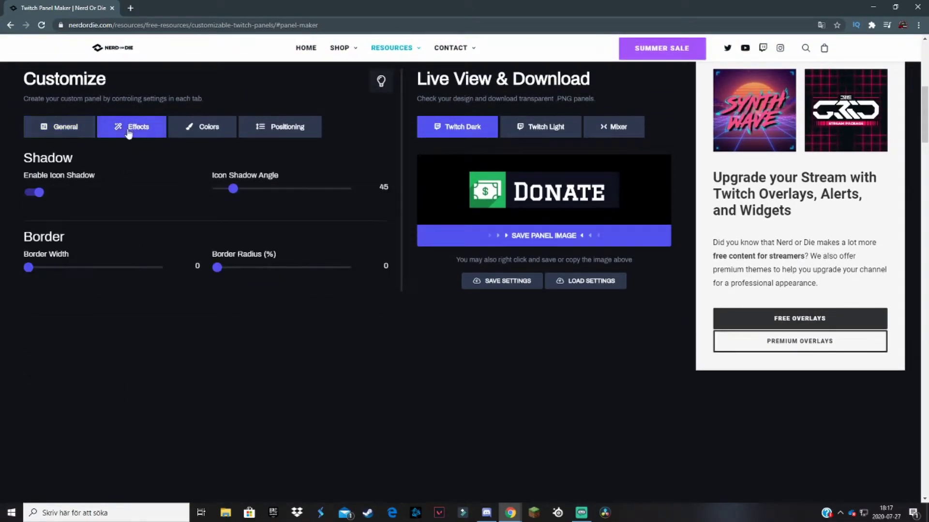
left_click(36, 193)
left_click(36, 194)
left_click(31, 193)
left_click(31, 194)
Set icon shadow angle 47, border width 0 and border radius 24%.
mouse_move(233, 188)
left_mouse_down()
mouse_move(356, 189)
mouse_move(217, 192)
mouse_move(235, 191)
left_mouse_up()
left_click_drag(69, 255, 3, 279)
left_click_drag(217, 267, 243, 269)
In the Colors tab, set the Icon Background Color to a strong red shade.
left_click(180, 135)
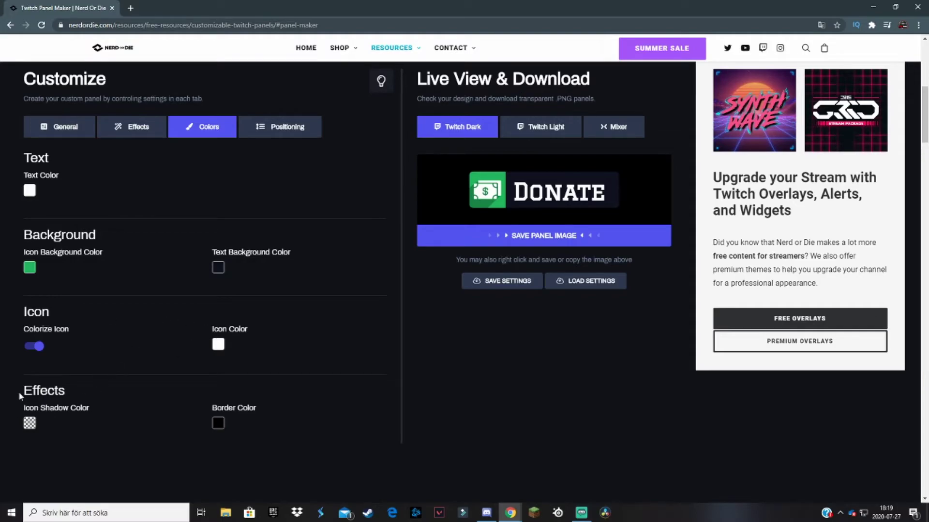
left_click_drag(32, 391, 71, 411)
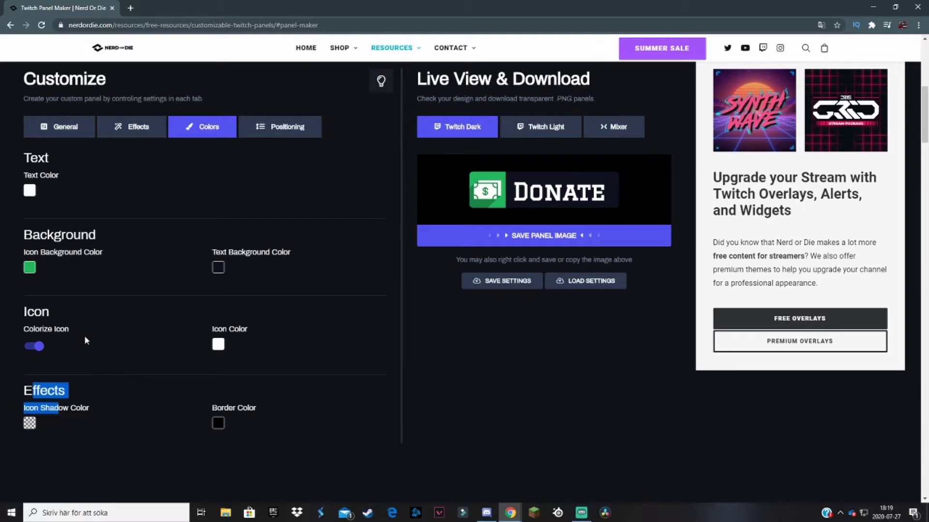
left_click(30, 268)
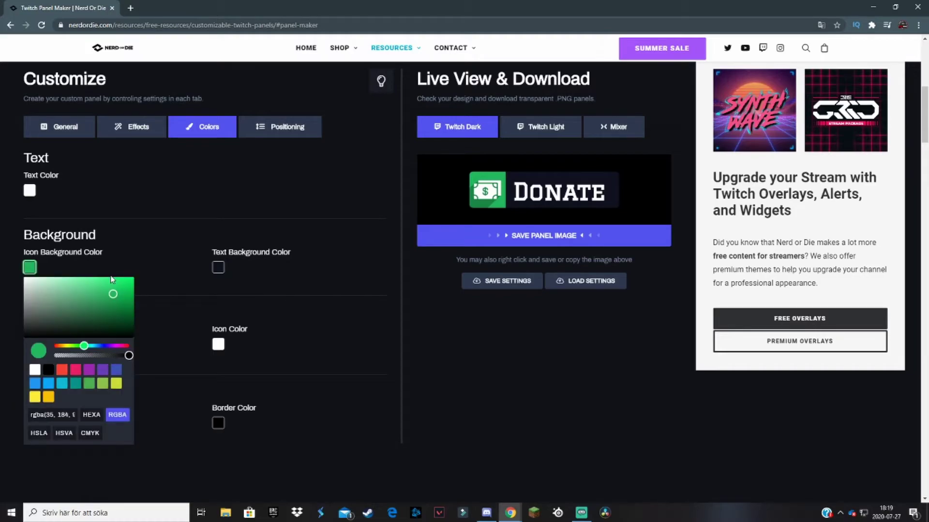
left_click(86, 346)
left_click_drag(86, 346, 128, 346)
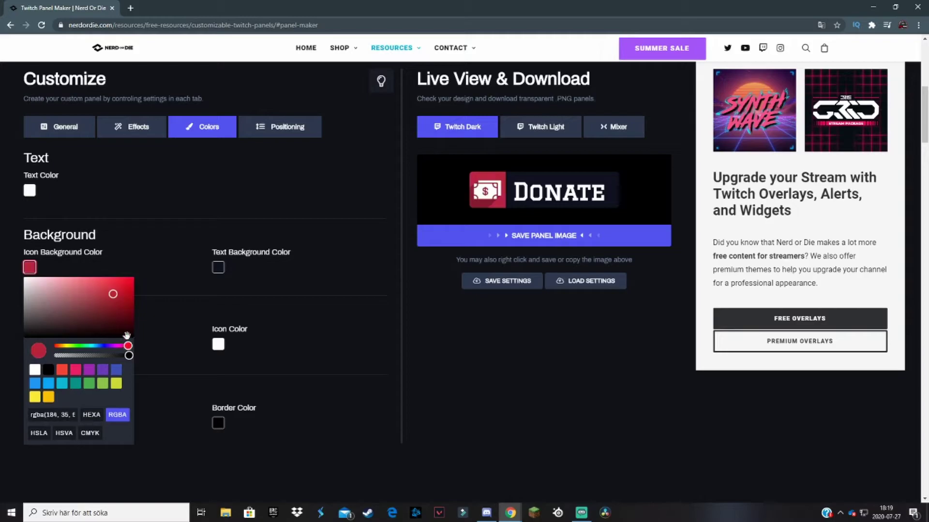
left_click(127, 291)
mouse_move(127, 290)
left_mouse_down()
mouse_move(102, 291)
mouse_move(119, 297)
mouse_move(123, 285)
left_mouse_up()
left_click(172, 353)
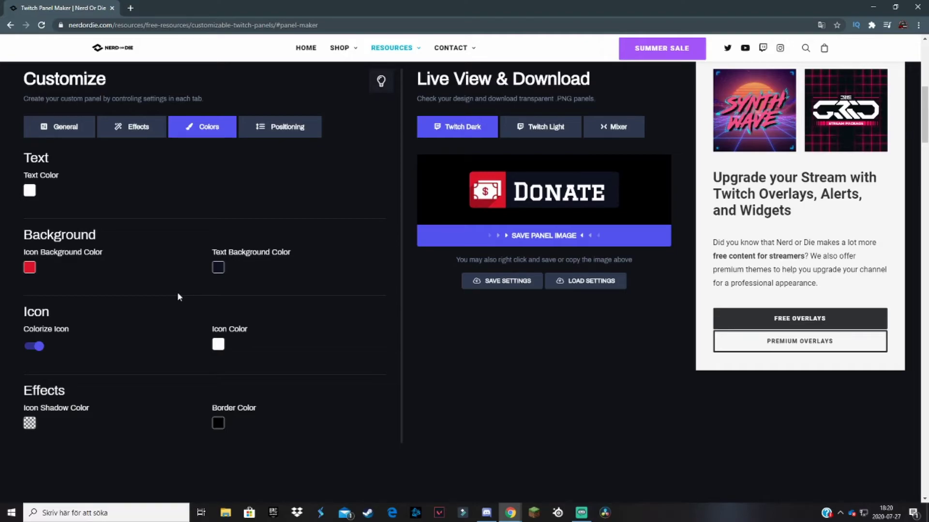
Set panel height 85 and icon offsets of 5 horizontal and -2 vertical.
left_click(279, 126)
mouse_move(160, 195)
left_mouse_down()
mouse_move(137, 198)
mouse_move(166, 200)
left_mouse_up()
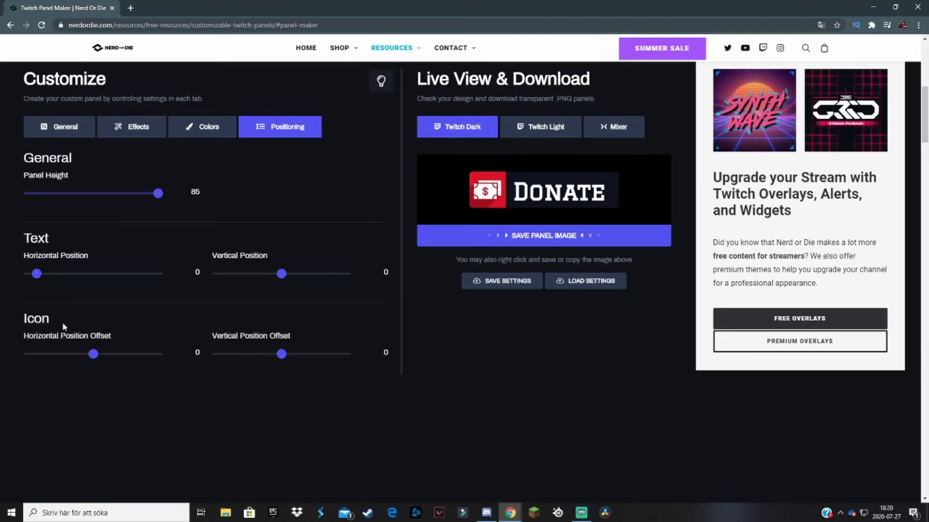
left_click(99, 356)
left_click(279, 354)
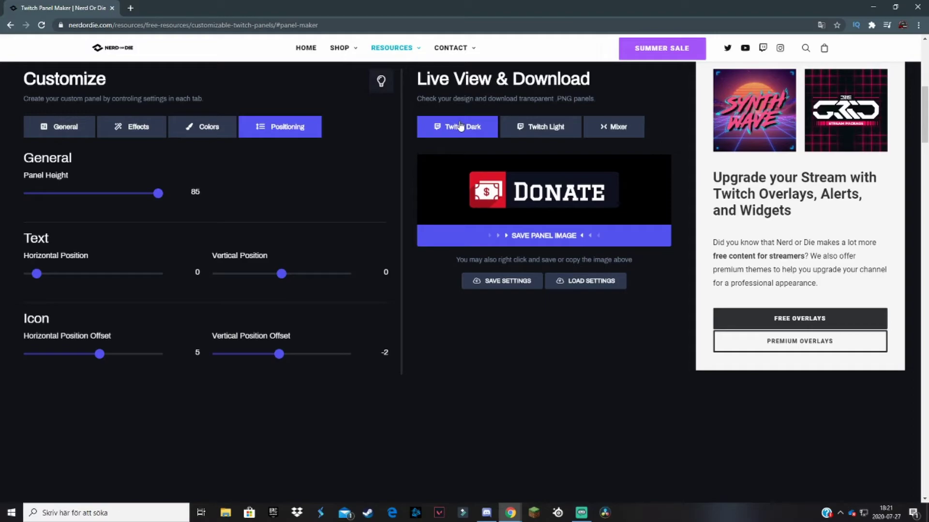
Preview the DONATE panel on Twitch Light and Mixer backgrounds, then download it as Donate (1).png.
left_click(548, 132)
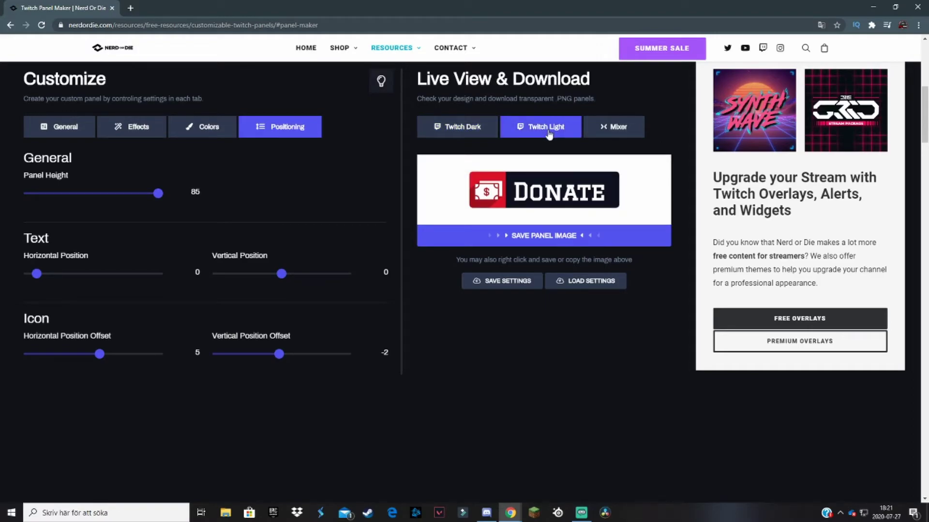
left_click(613, 128)
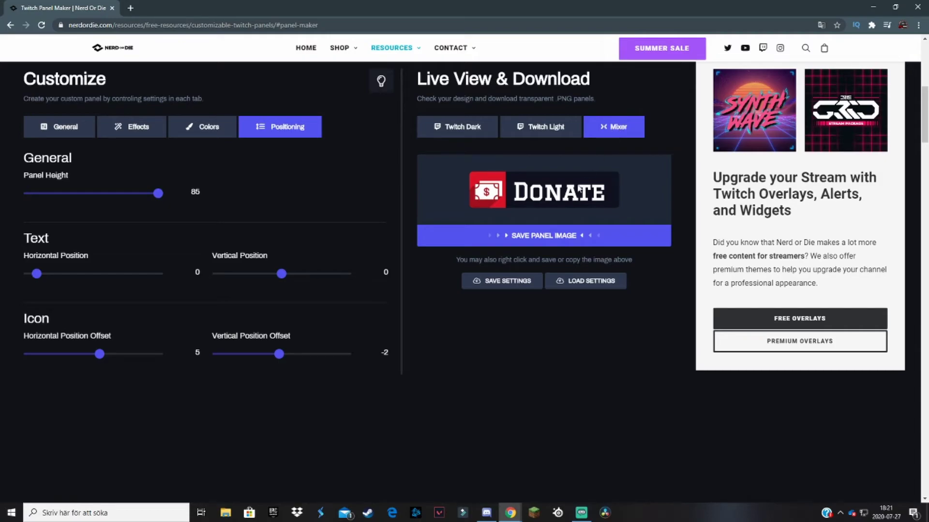
left_click(551, 235)
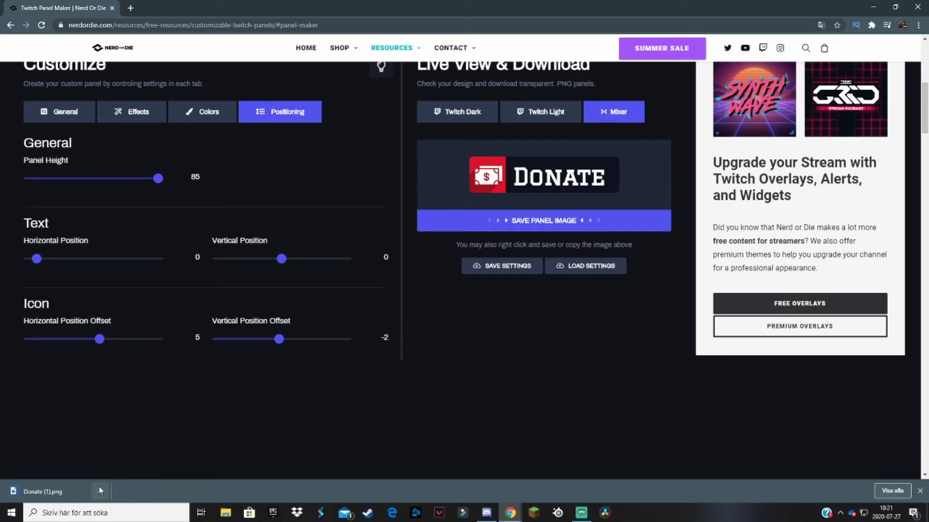
left_click(99, 486)
left_click(268, 404)
Open the Twitch channel in a new tab and turn on Redigera paneler.
left_click(130, 8)
left_click(452, 231)
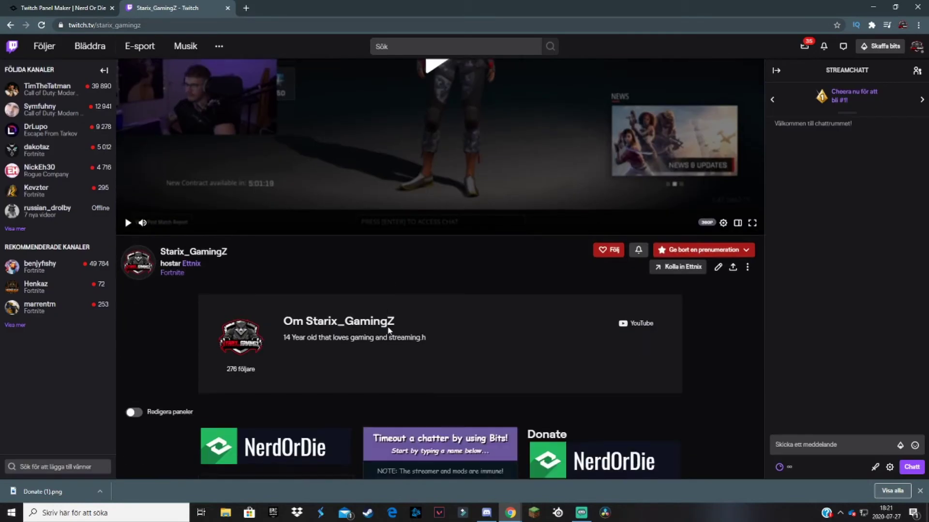
scroll(388, 331, "down", 3)
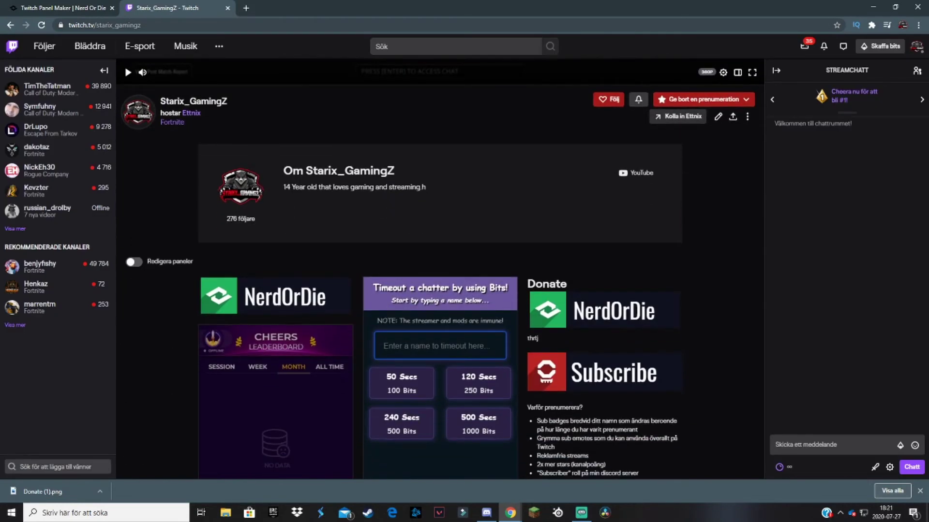
left_click(132, 264)
scroll(347, 292, "down", 5)
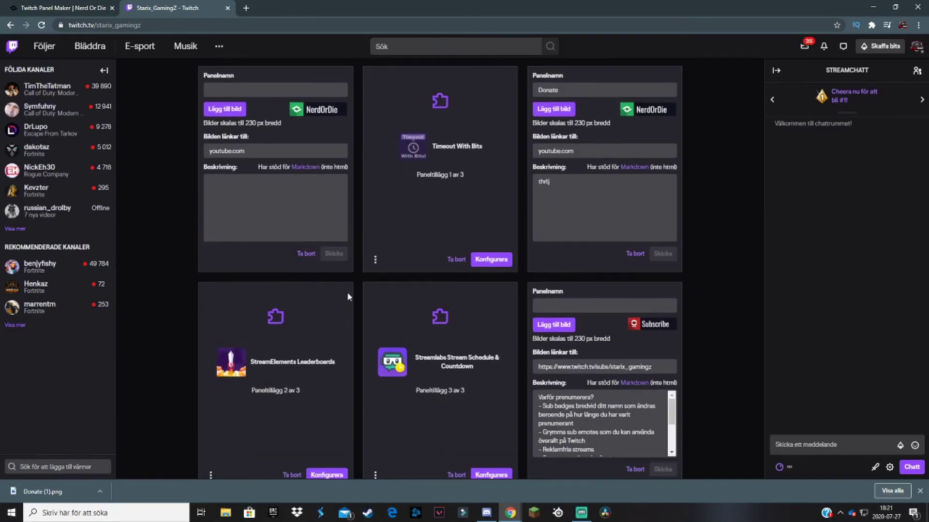
scroll(347, 291, "down", 15)
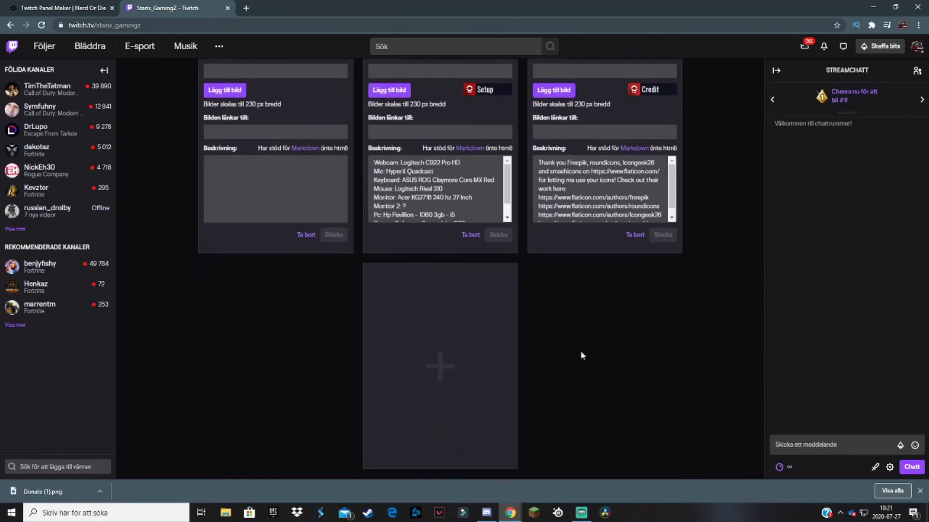
Add a new image panel using Donate (1).png as its picture and accept the crop.
left_click(451, 361)
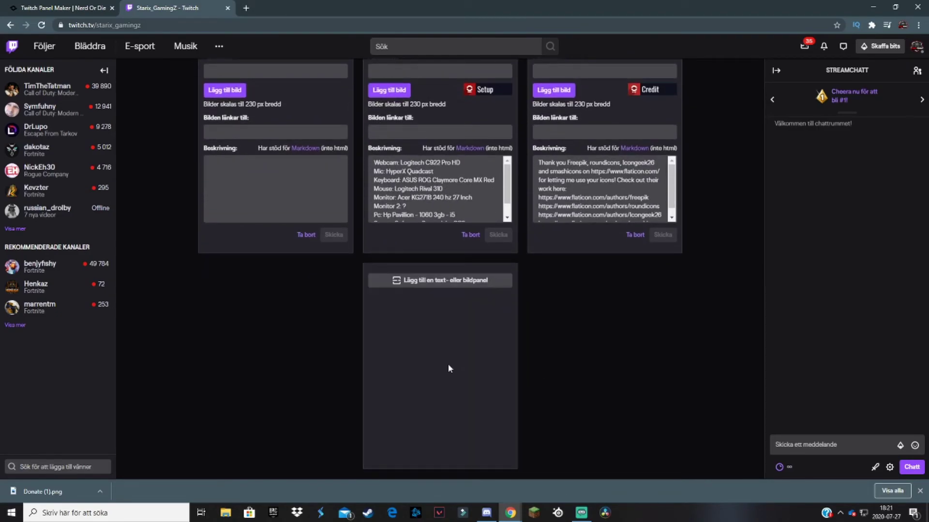
left_click(441, 281)
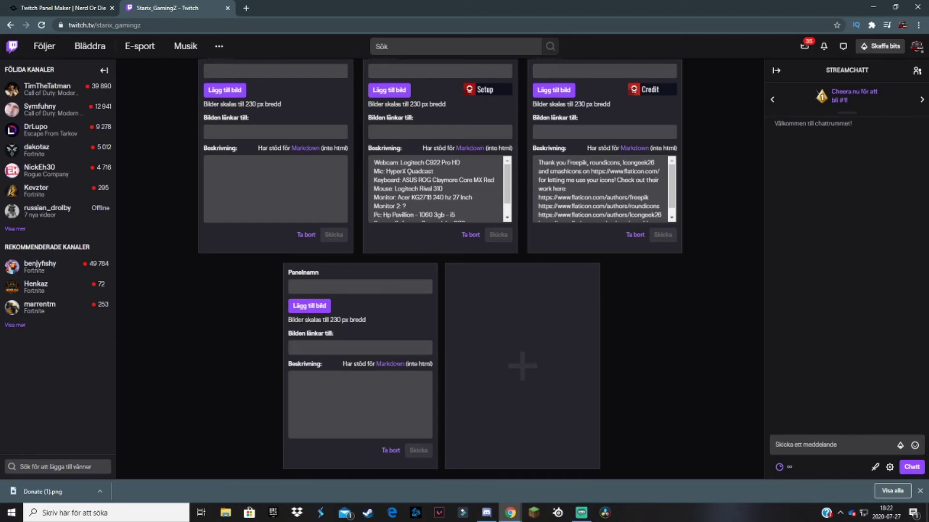
left_click(310, 304)
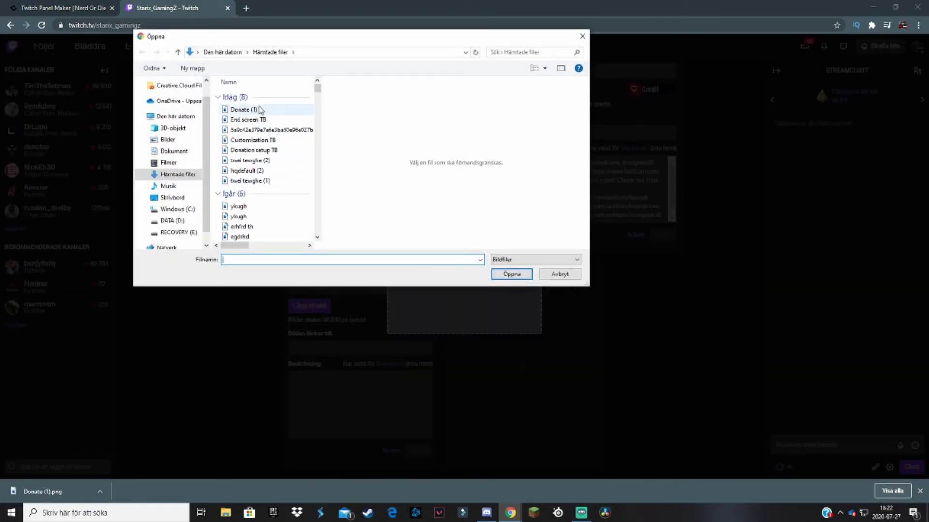
left_click(260, 109)
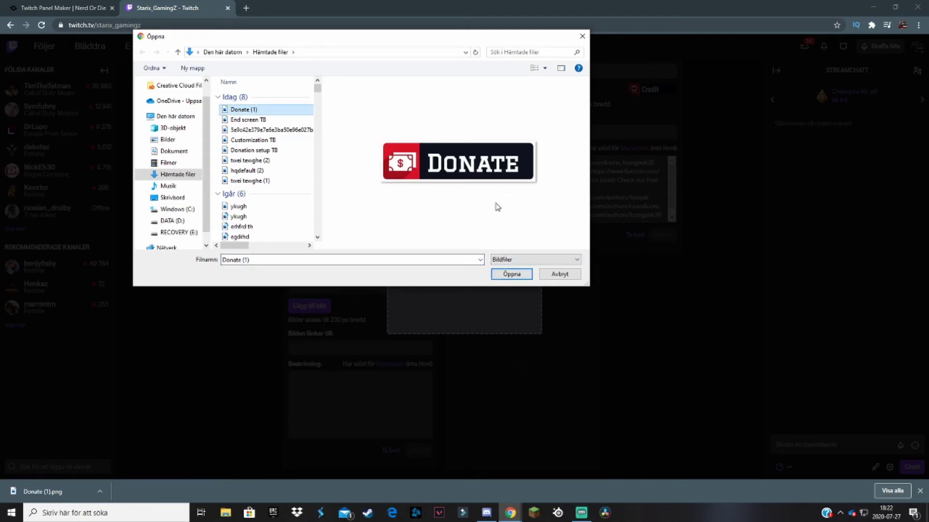
left_click(512, 273)
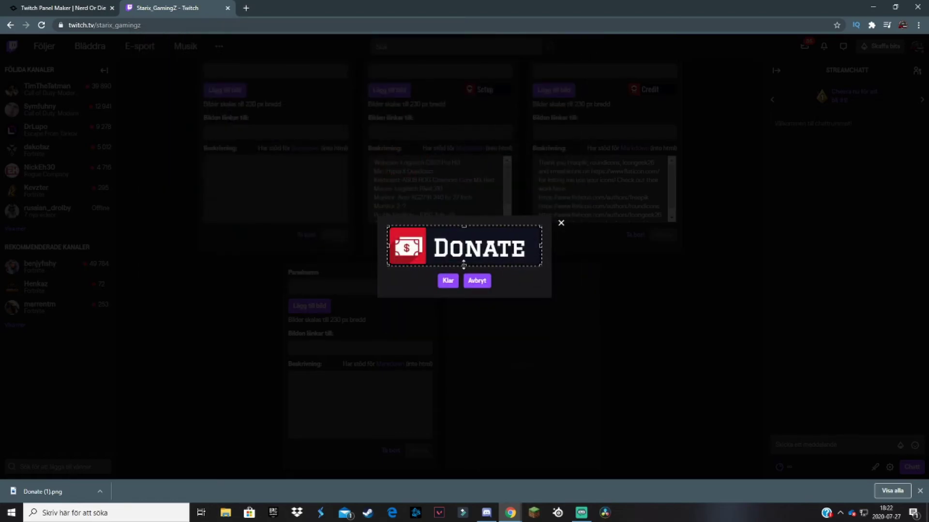
left_click(450, 282)
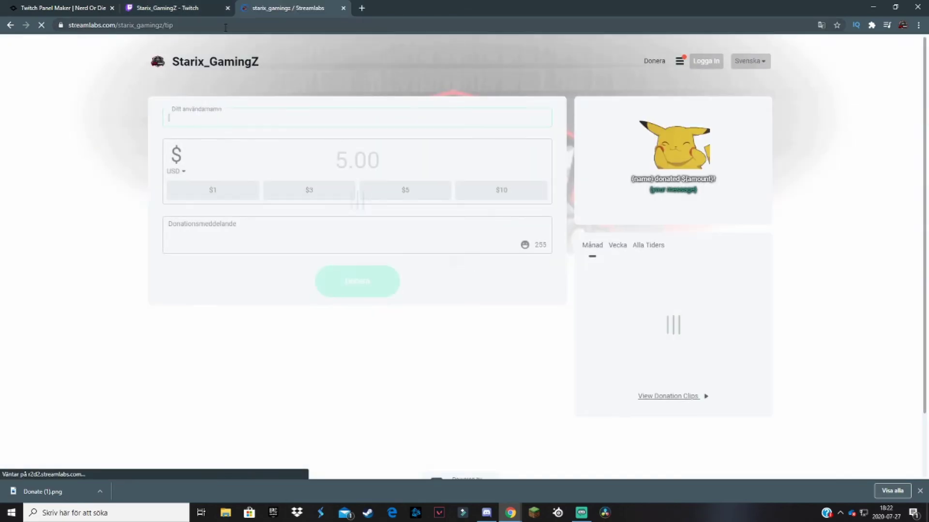
Move the Streamlabs tip URL from Beskrivning into Bilden länkar till, then submit with Skicka.
left_click(169, 7)
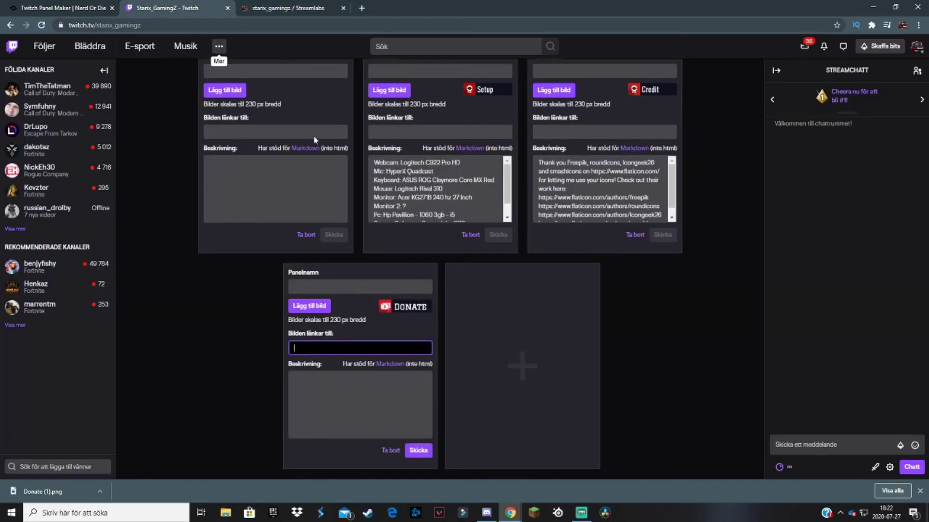
left_click(312, 390)
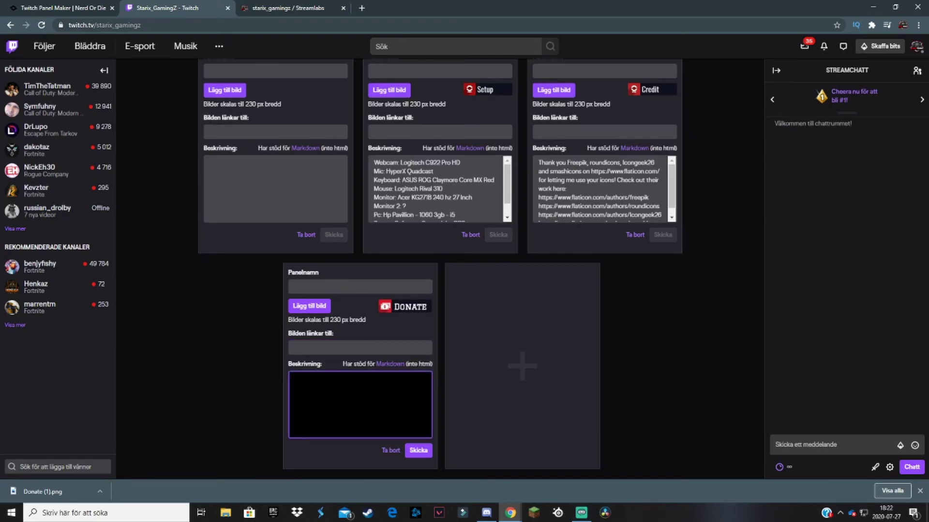
type("https://streamlabs.com/starix_gamingz/tip")
key("ctrl+a")
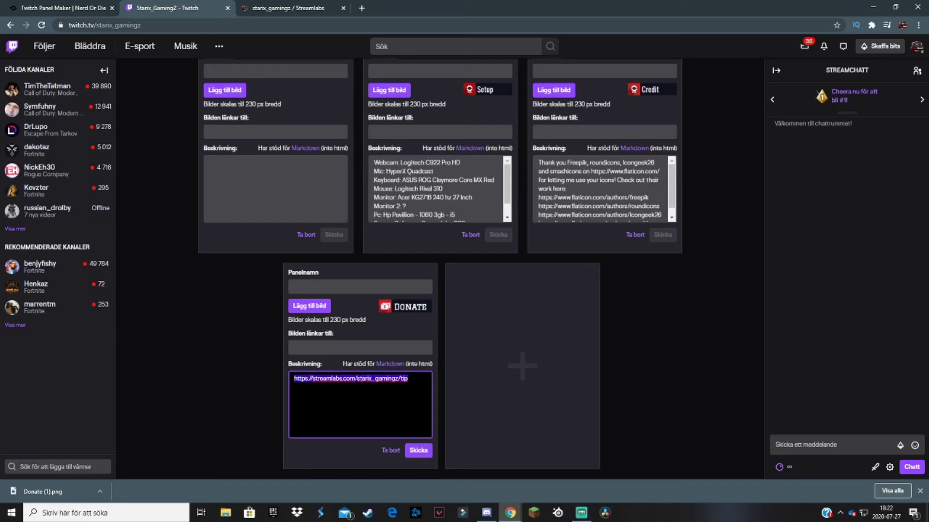
key("ctrl+x")
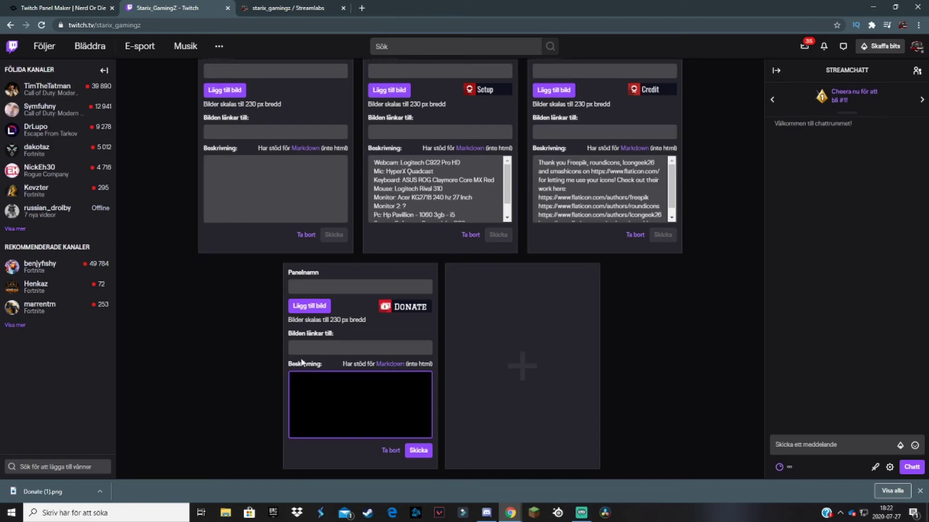
left_click(302, 347)
key("ctrl+v")
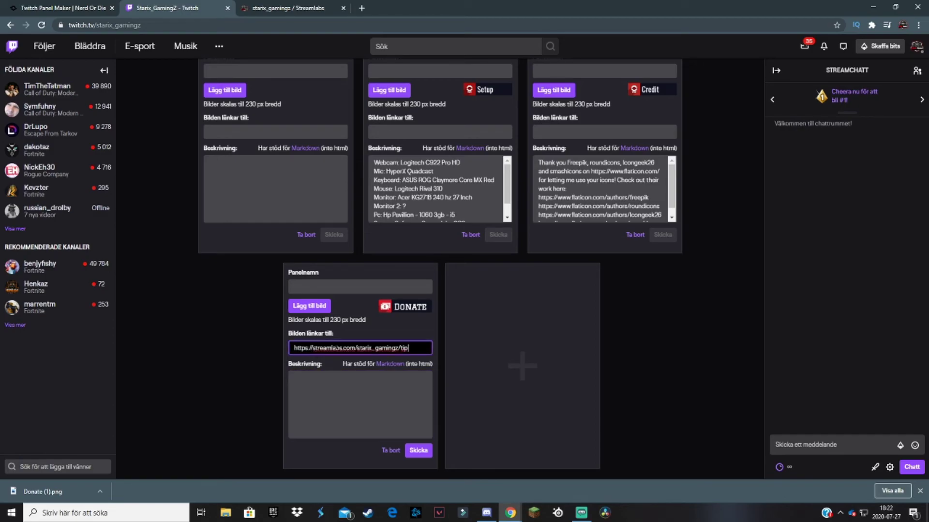
left_click(417, 450)
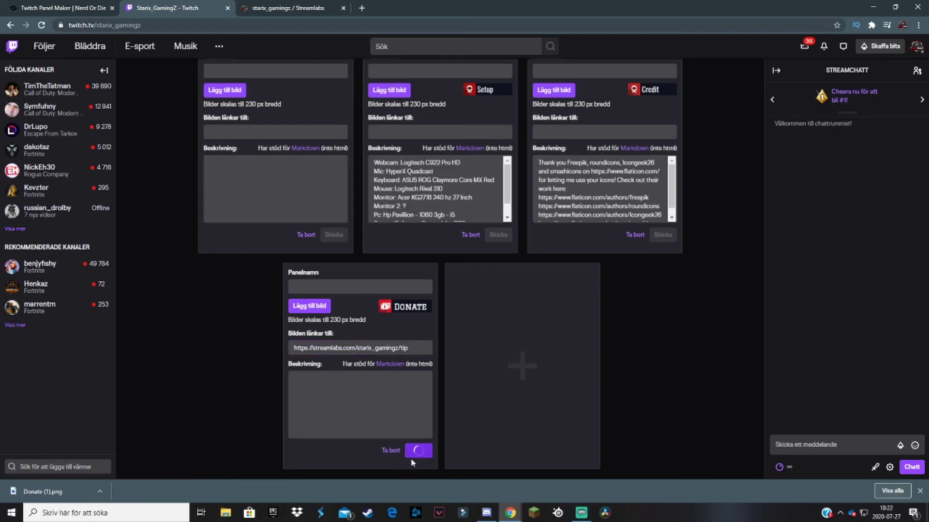
Turn Redigera paneler off and click the DONATE panel to confirm it opens the Streamlabs tip page.
scroll(139, 279, "up", 15)
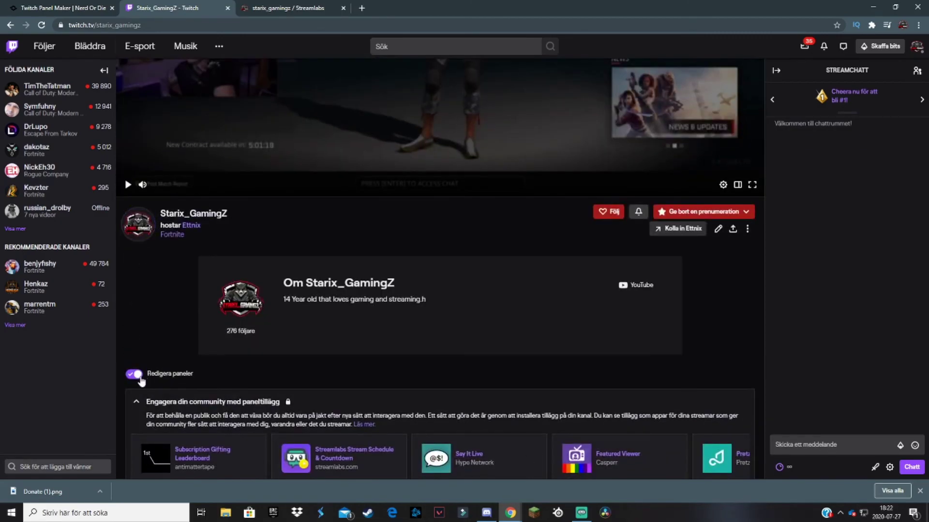
left_click(134, 374)
scroll(135, 374, "down", 10)
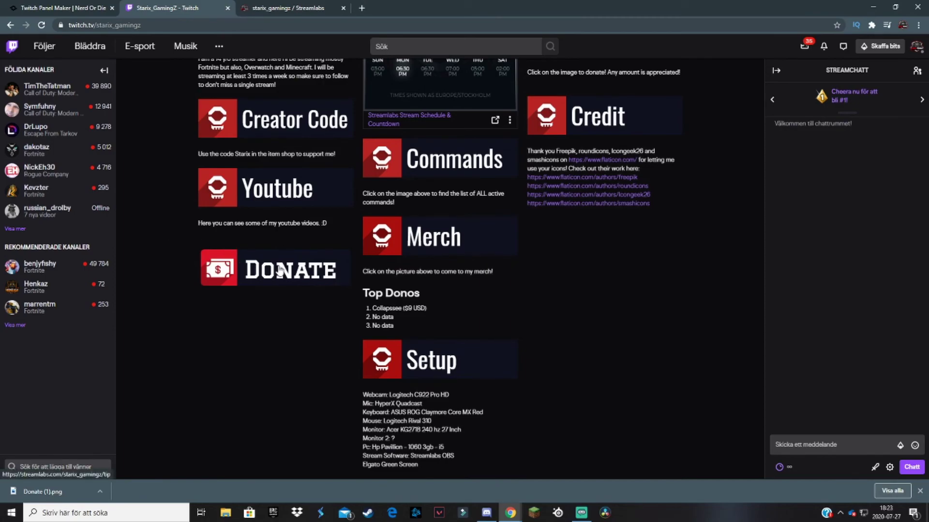
left_click(280, 271)
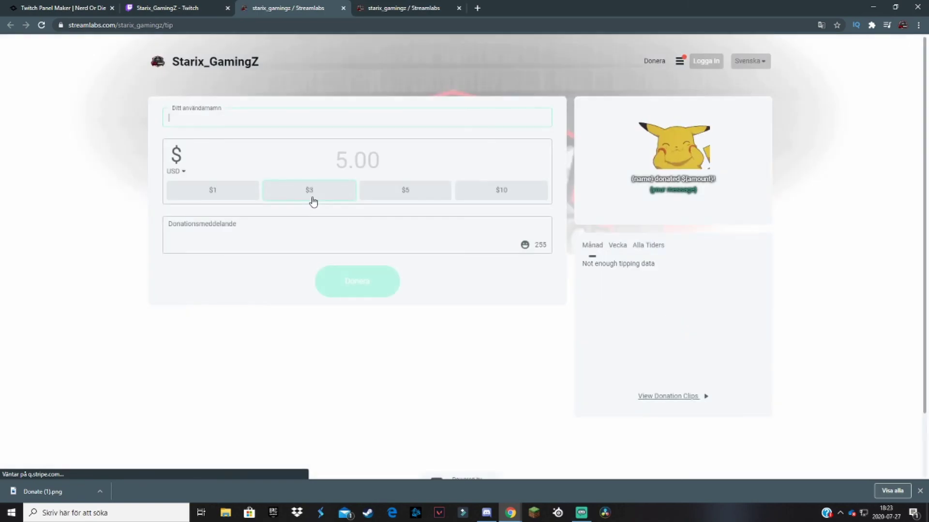